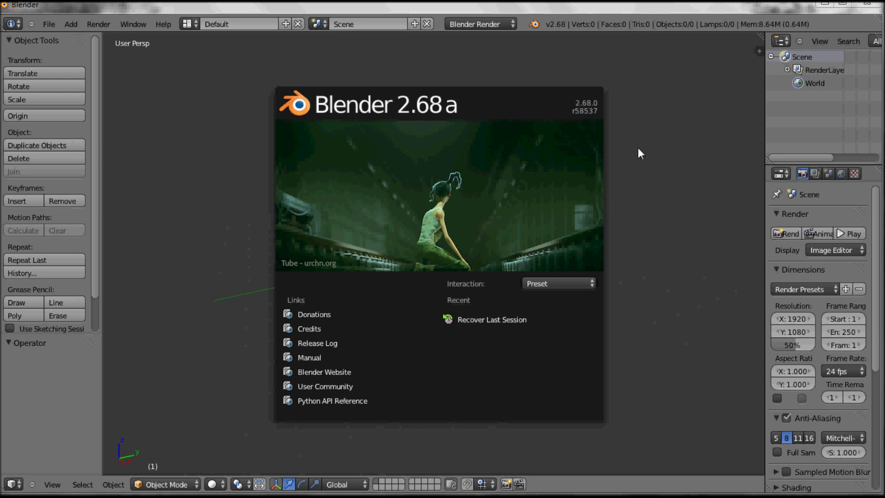
Close the startup splash to reveal the empty default 3D scene
left_click(644, 182)
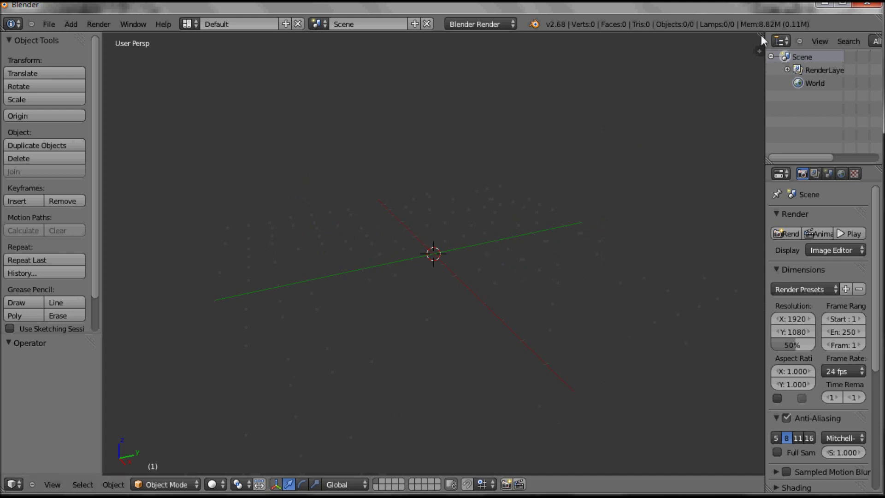
Split the 3D viewport into left and right views and even out their widths
left_click_drag(759, 37, 461, 70)
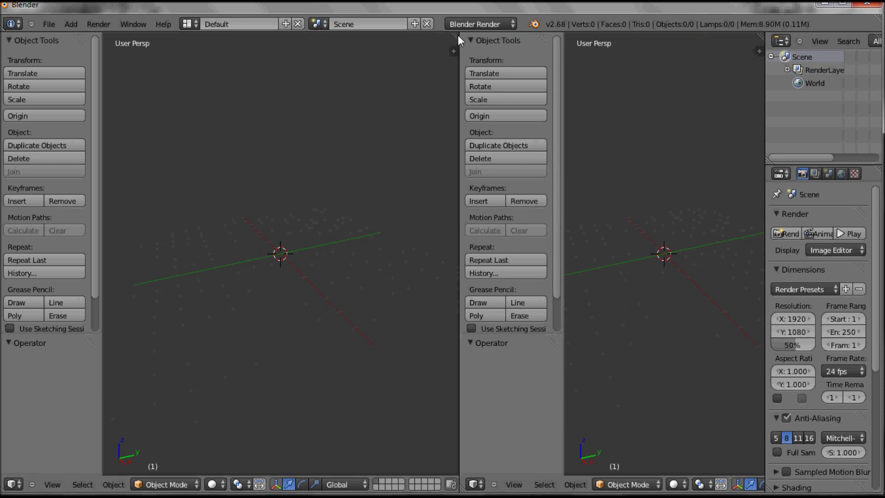
left_click_drag(459, 115, 371, 137)
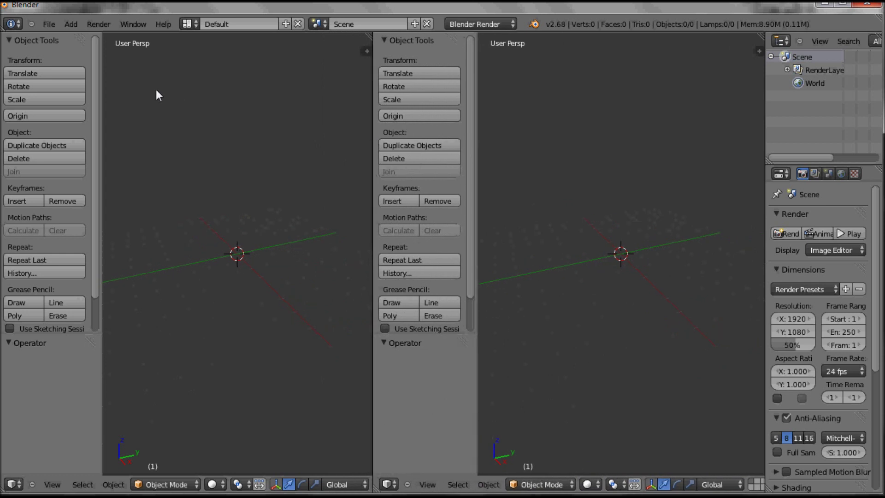
Add a mesh cube of radius 1 at the scene origin via Add > Mesh > Cube
left_click(71, 25)
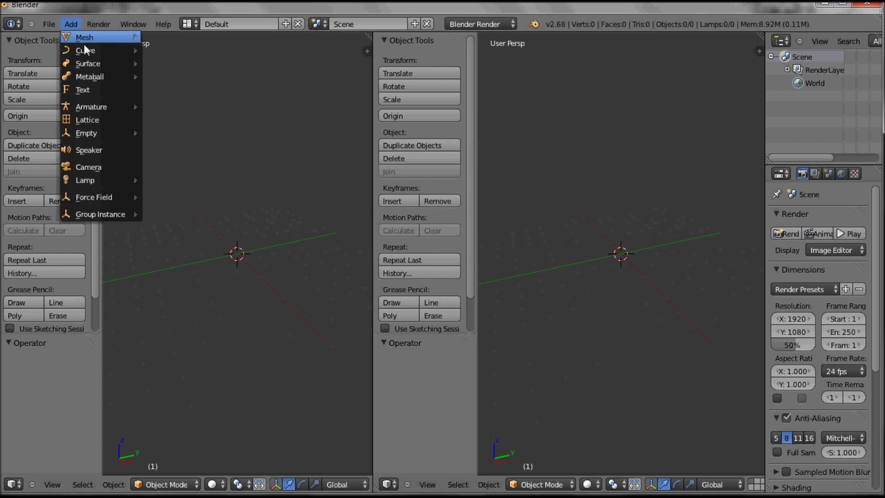
mouse_move(82, 41)
left_click(165, 50)
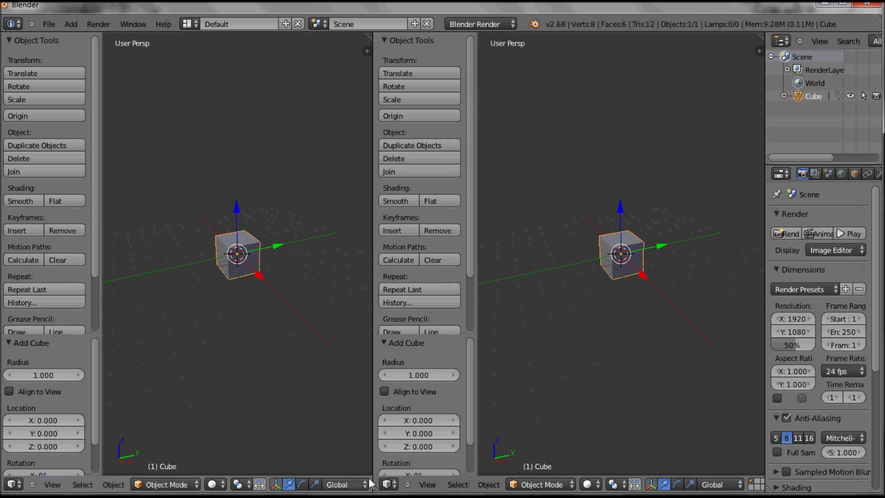
left_click(427, 485)
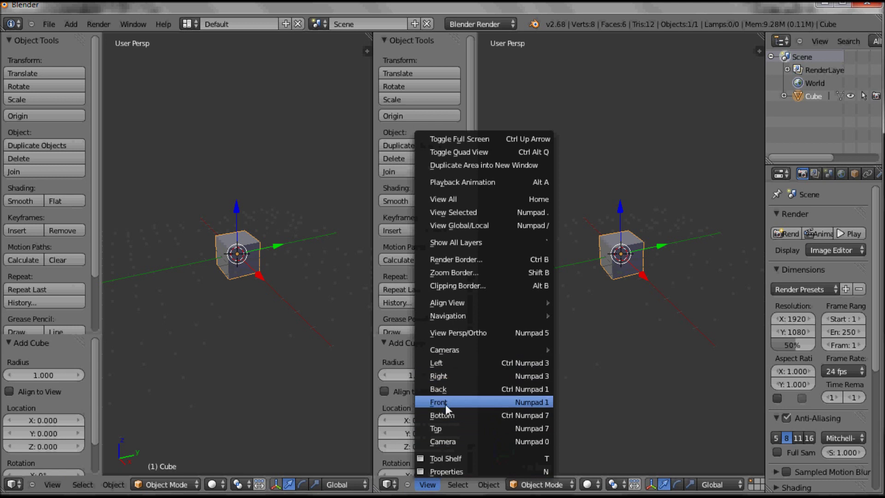
Set the right viewport to Top view and place the 3D cursor just below-right of the cube
left_click(435, 429)
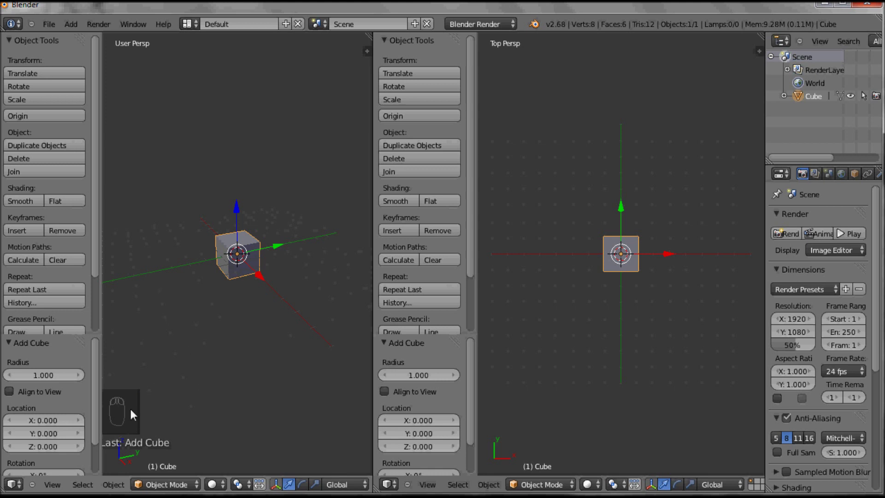
left_click(221, 373)
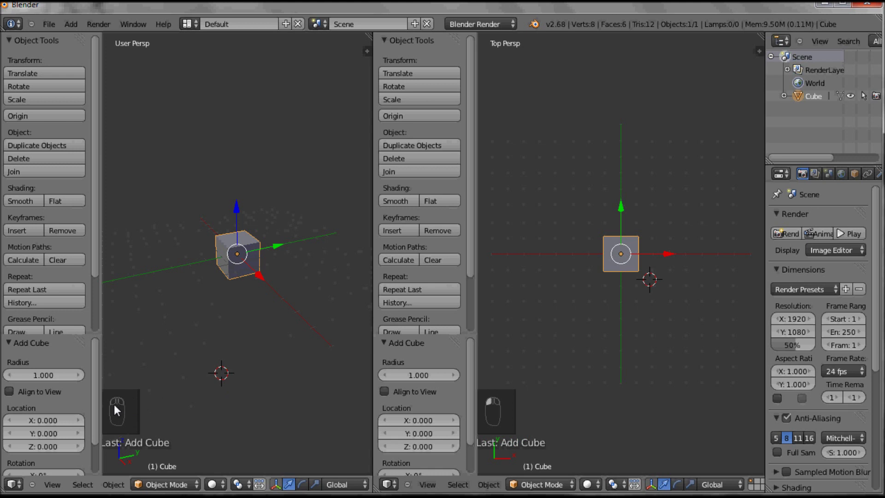
left_click(238, 370)
Toggle the left viewport's Tool Shelf several times, leaving it hidden
key("t")
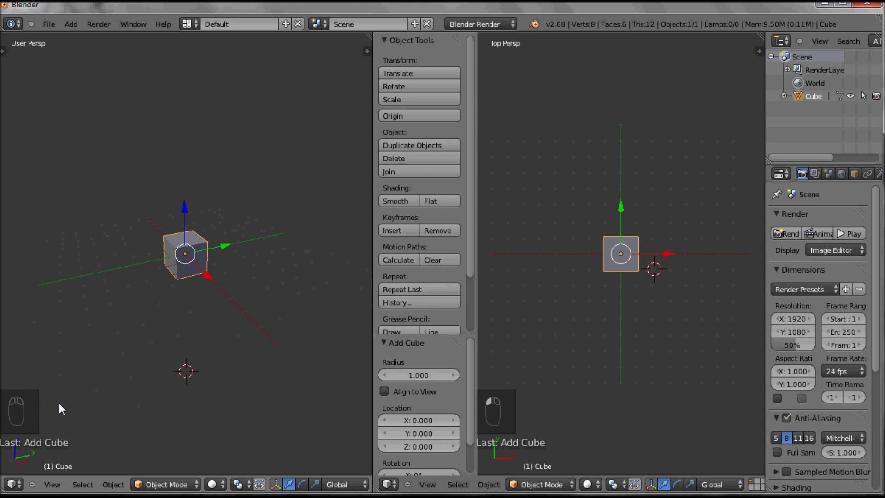
key("t")
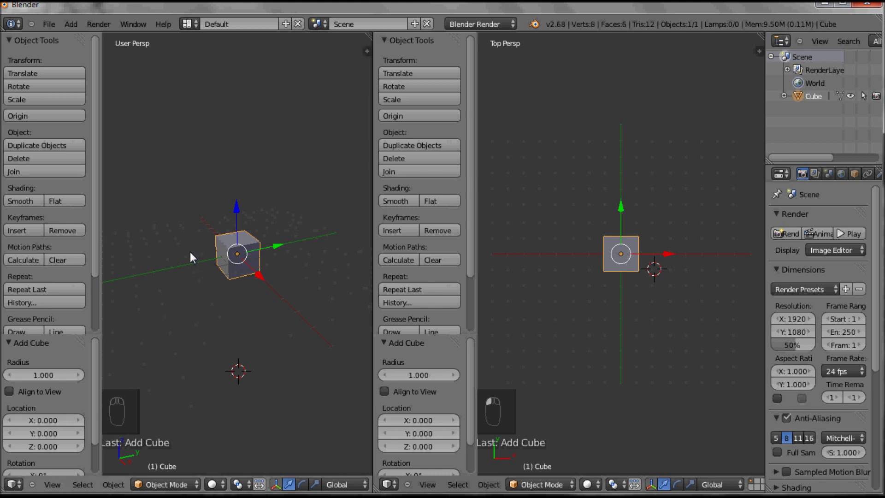
key("t")
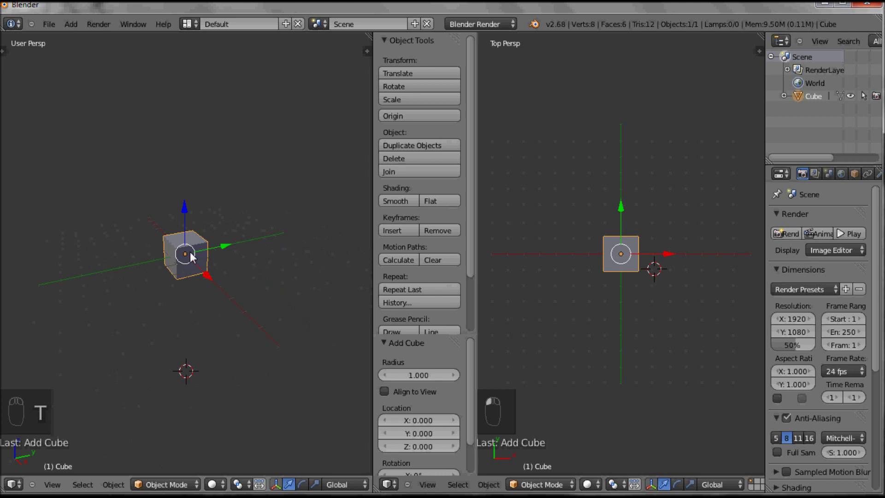
key("t")
key("t")
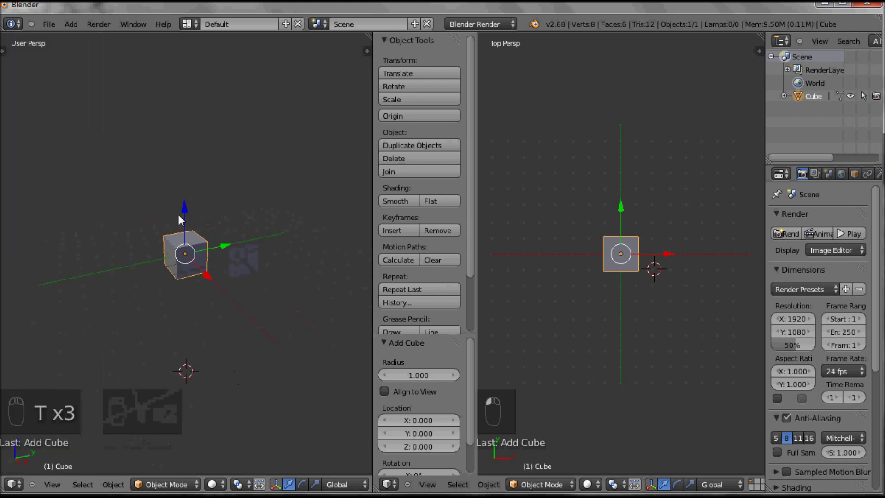
key("t")
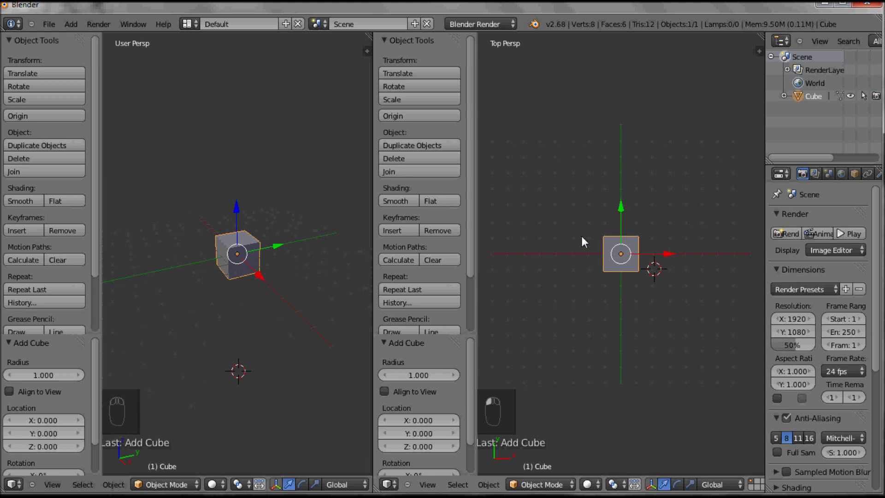
Toggle the right viewport's Tool Shelf and join that area into the left, leaving one 3D view
key("t")
key("t")
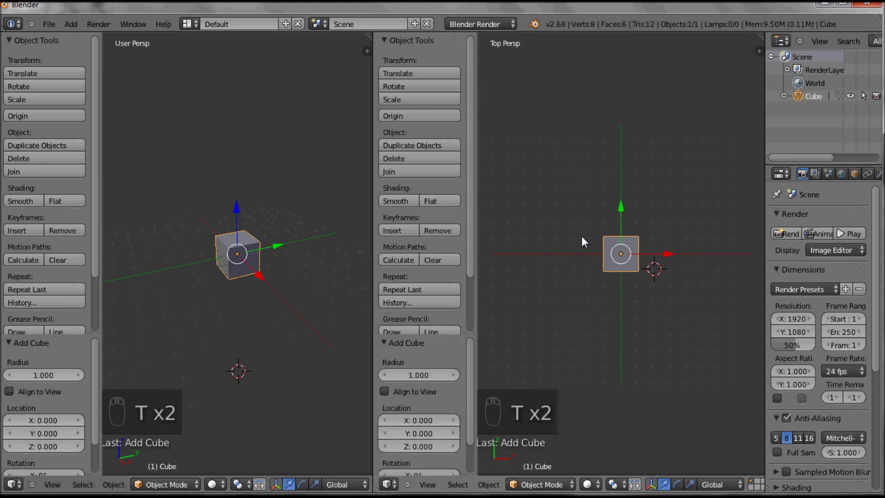
key("t")
key("t")
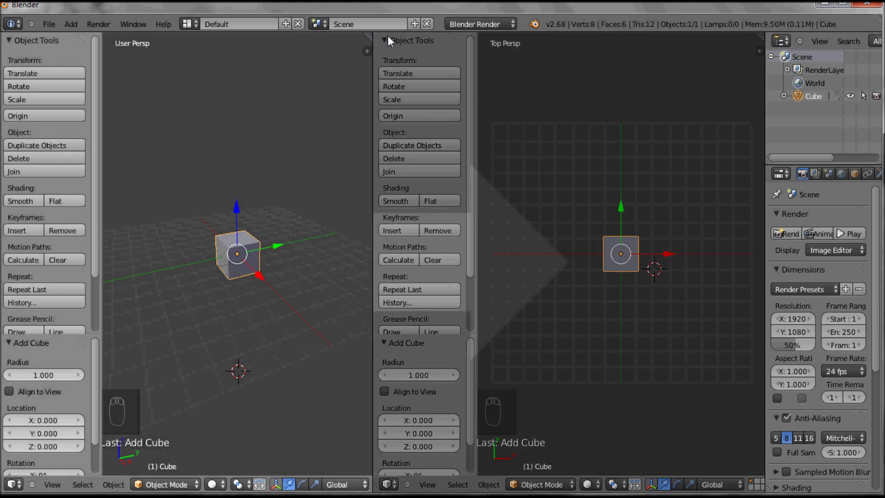
left_click_drag(391, 37, 395, 39)
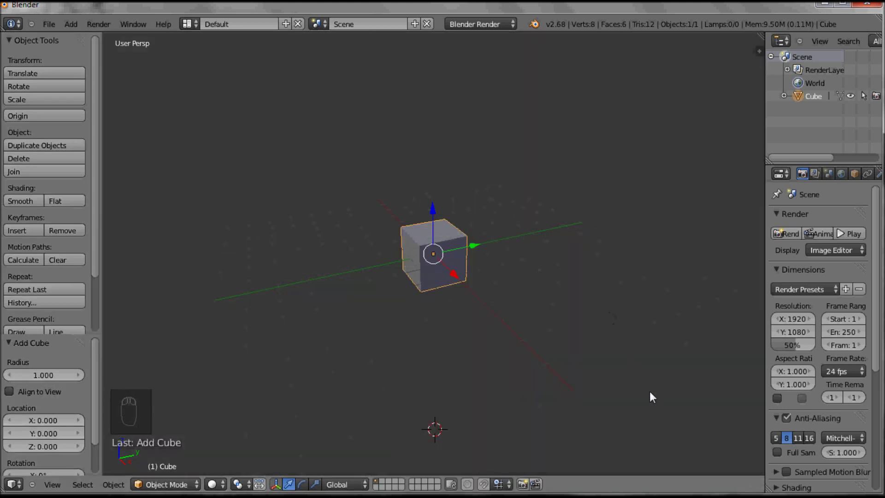
Show then hide the Properties panel, zoom in, and hide the Tool Shelf for a full-width view
key("n")
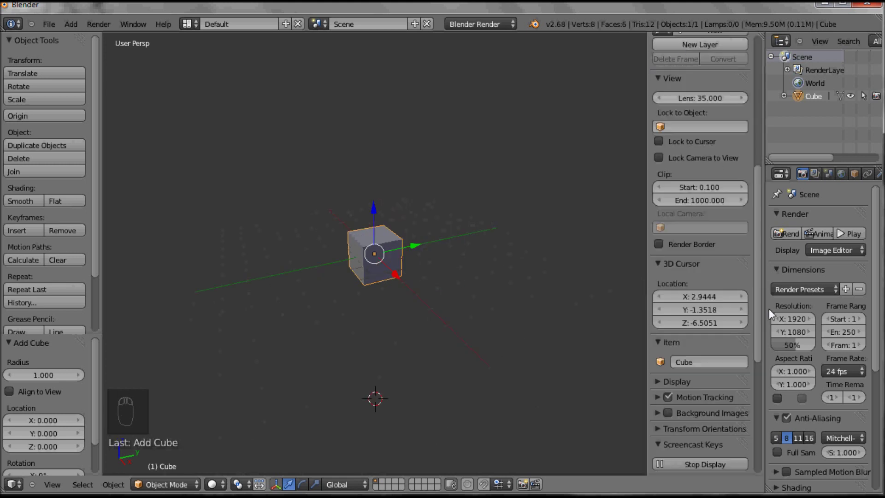
scroll(751, 225, "up", 10)
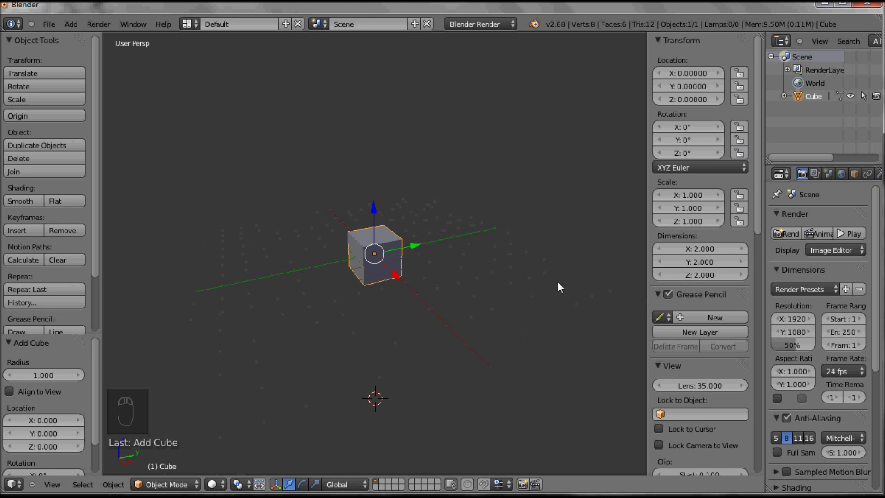
key("n")
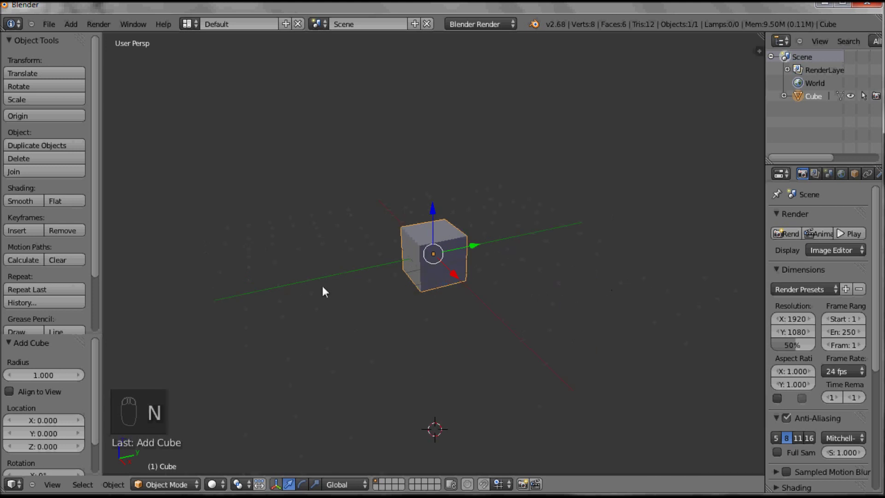
key("t")
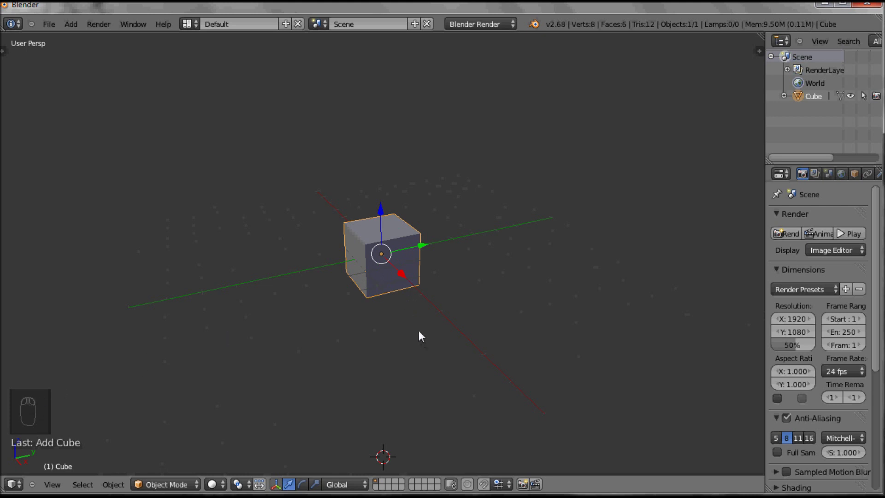
Orbit to a near-front view and drag the cube's blue Z arrow to raise it
middle_click_drag(418, 330, 416, 349)
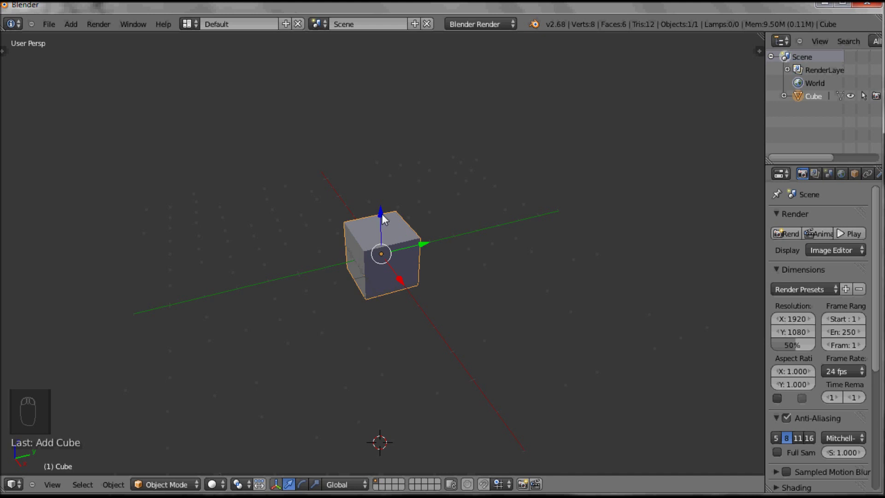
left_click_drag(383, 215, 408, 272)
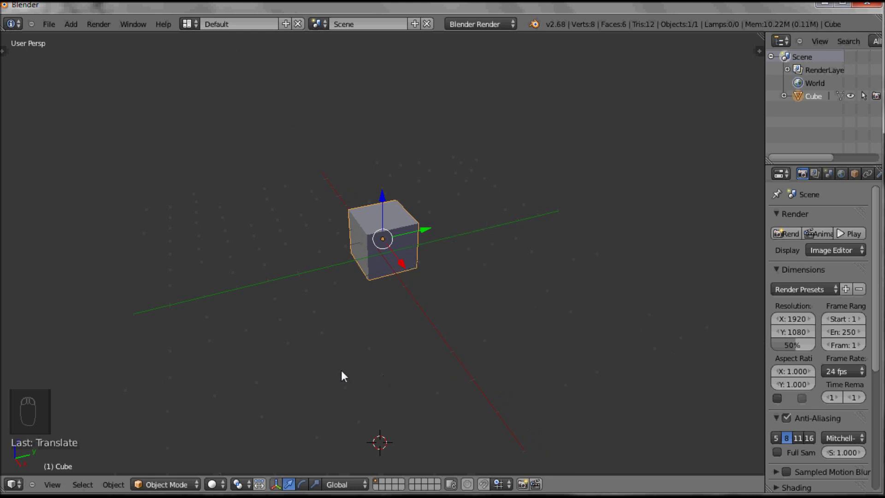
Grab-move the cube four times, ending slightly above and left of the origin after a small Y shift
key("g")
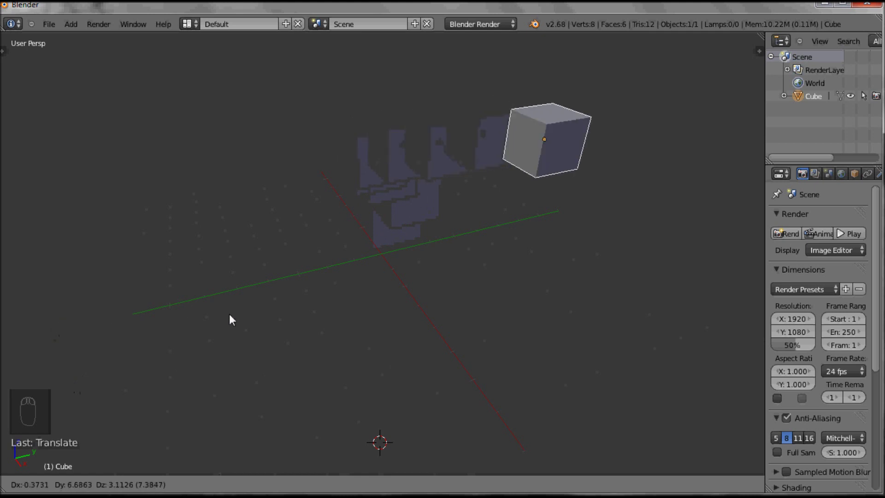
left_click(65, 339)
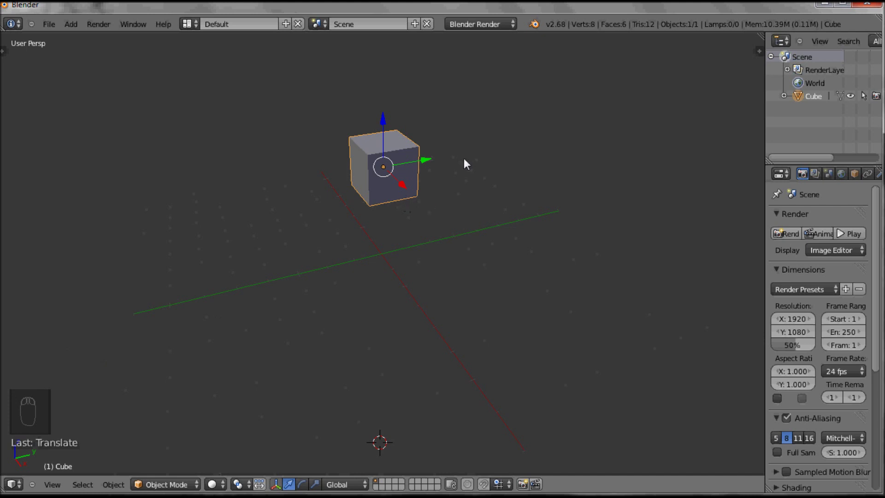
key("g")
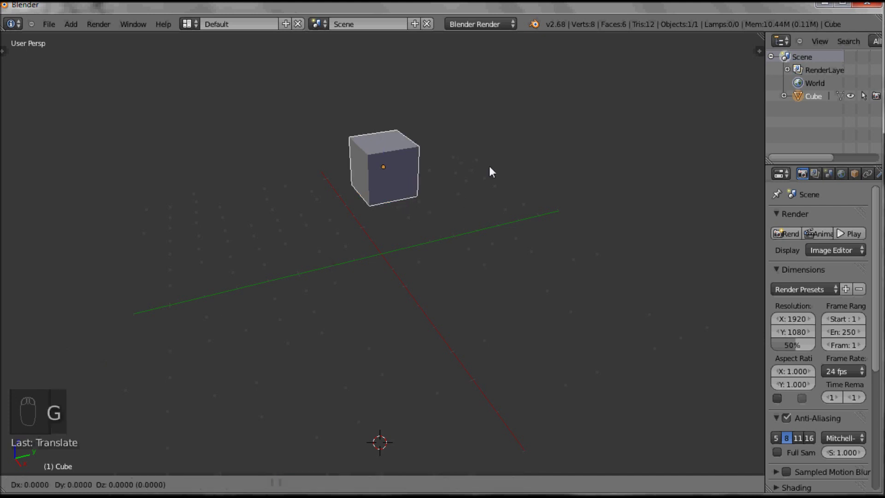
left_click(368, 229)
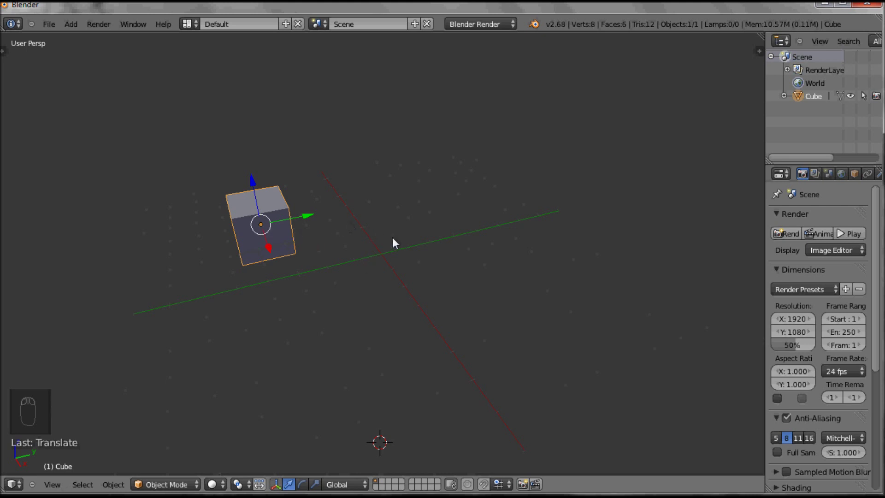
key("g")
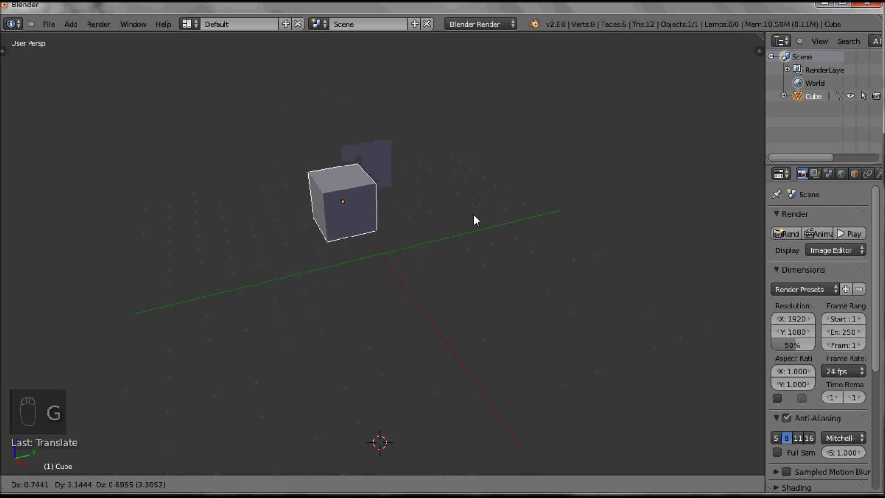
left_click(474, 214)
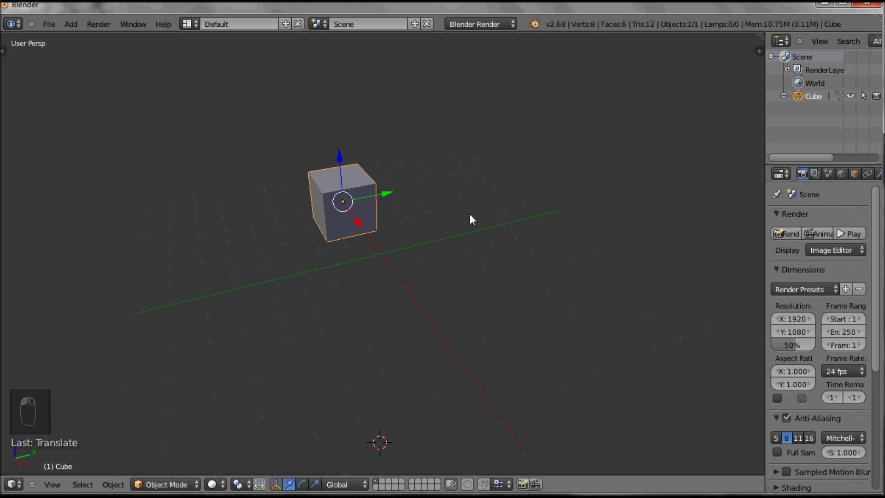
key("g")
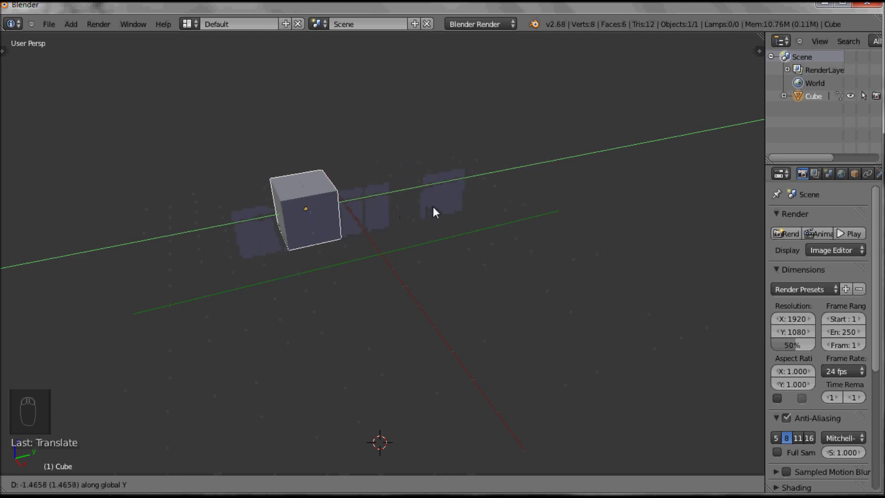
left_click(439, 206)
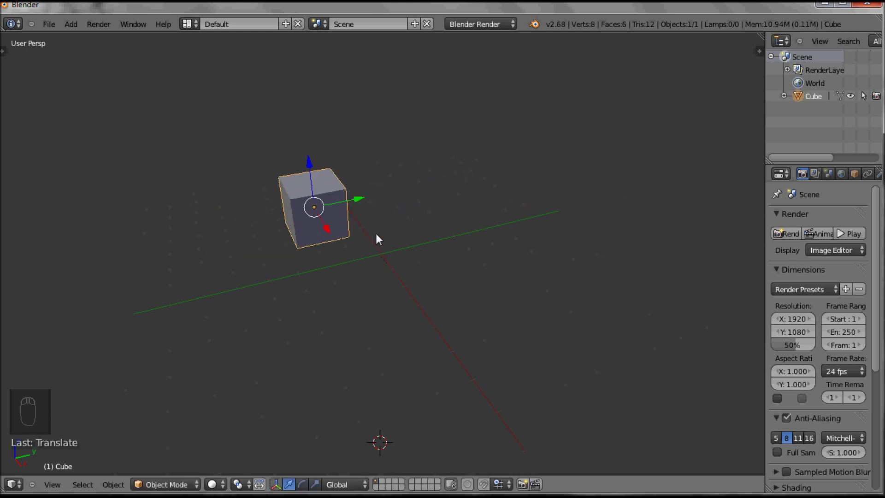
Add a UV sphere via Add > Mesh > UV Sphere
left_click(71, 24)
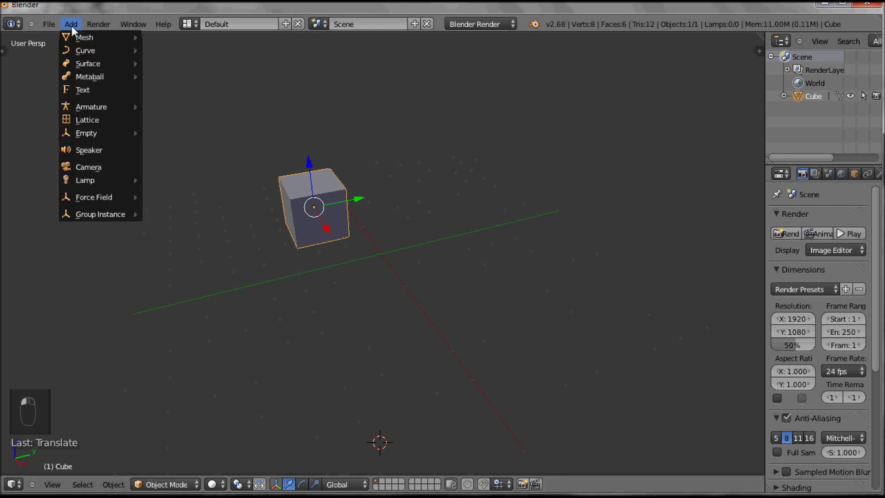
mouse_move(78, 40)
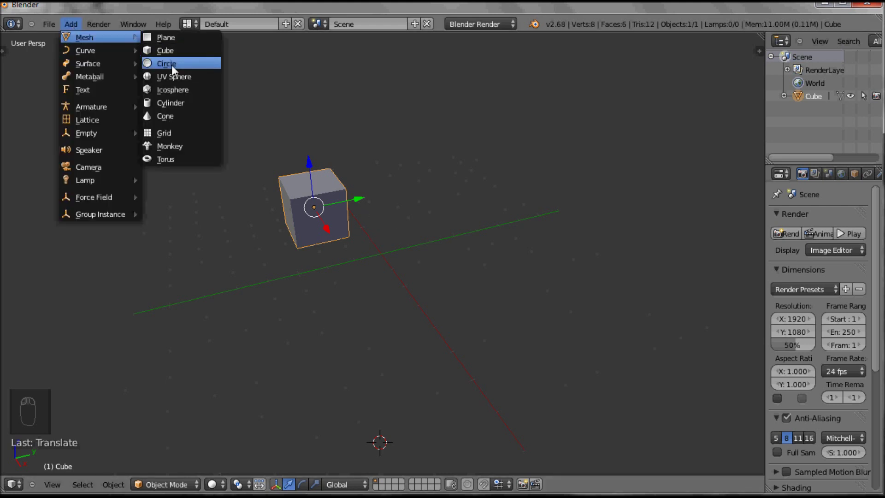
left_click(170, 76)
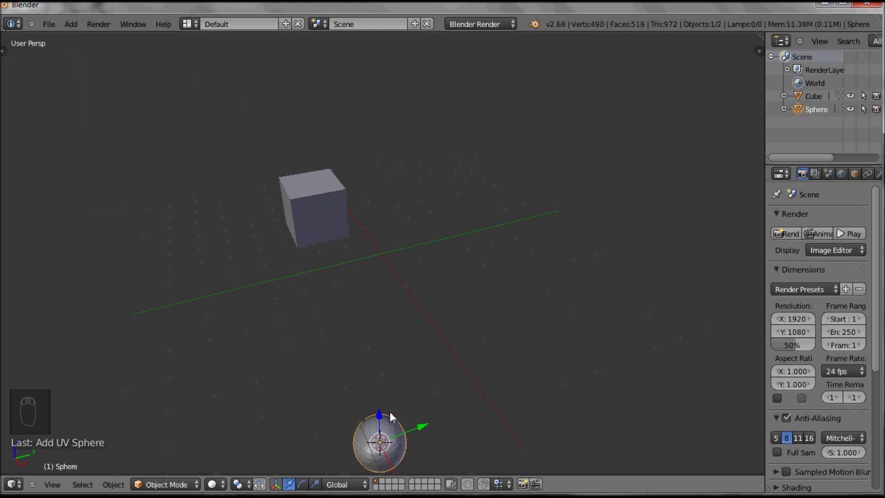
Move the sphere to the cube's upper right, orbit the view, and split the 3D view in two
key("g")
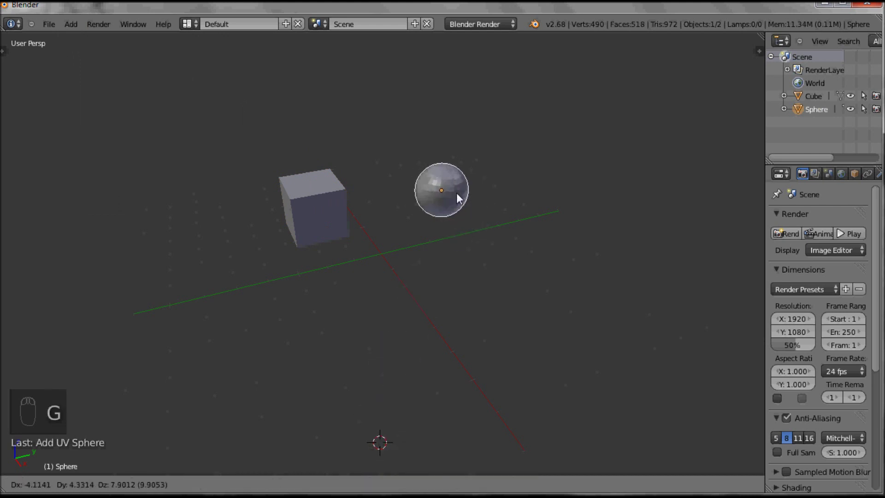
left_click(456, 193)
mouse_move(401, 266)
middle_mouse_down()
mouse_move(464, 348)
mouse_move(472, 187)
mouse_move(386, 265)
mouse_move(429, 285)
mouse_move(411, 262)
middle_mouse_up()
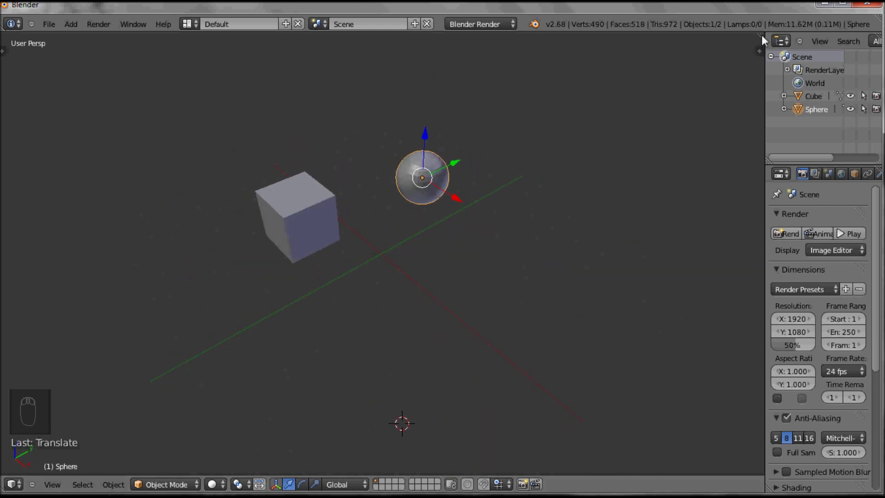
left_click_drag(762, 35, 386, 76)
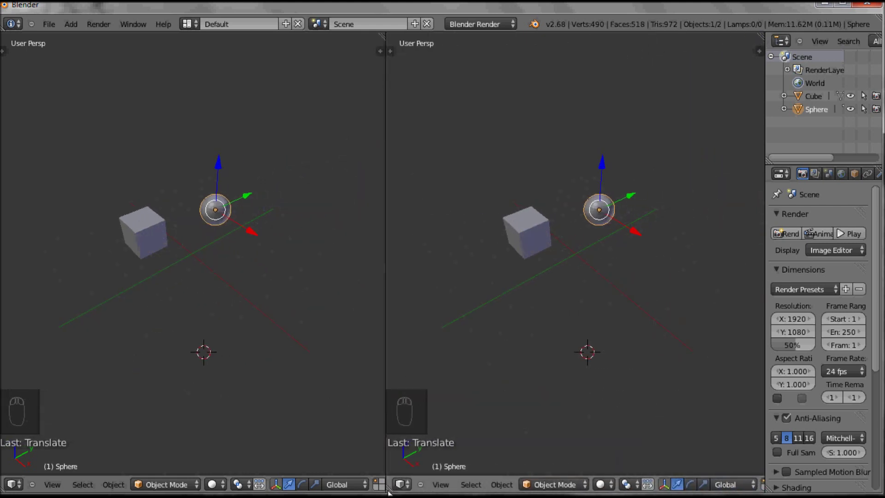
Split the right view into top and bottom areas set to Top and Front views
left_click_drag(389, 492, 413, 230)
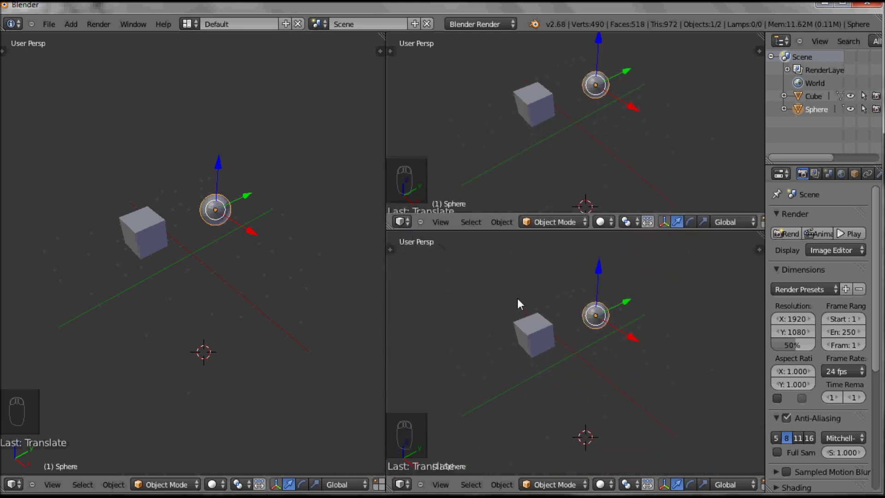
left_click(443, 222)
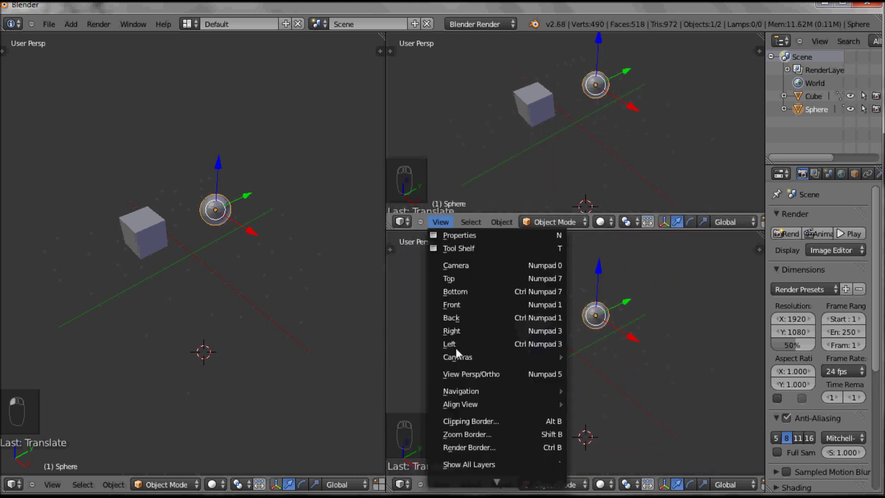
left_click(450, 279)
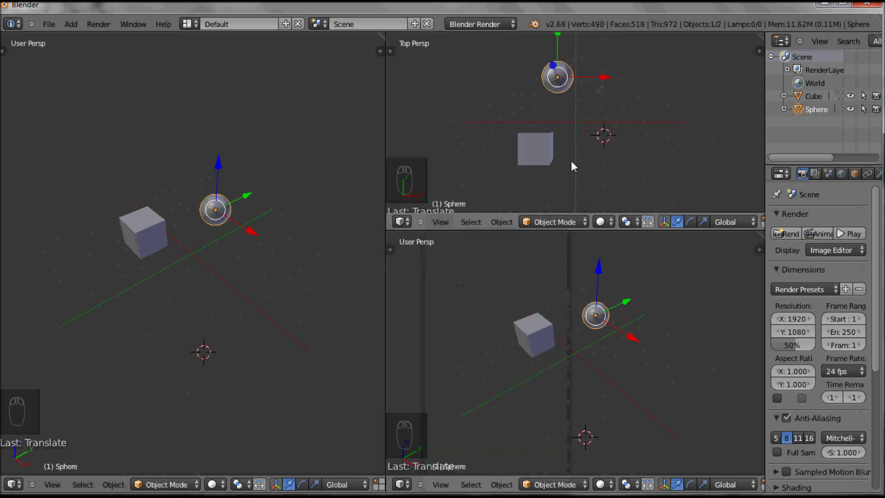
left_click(441, 484)
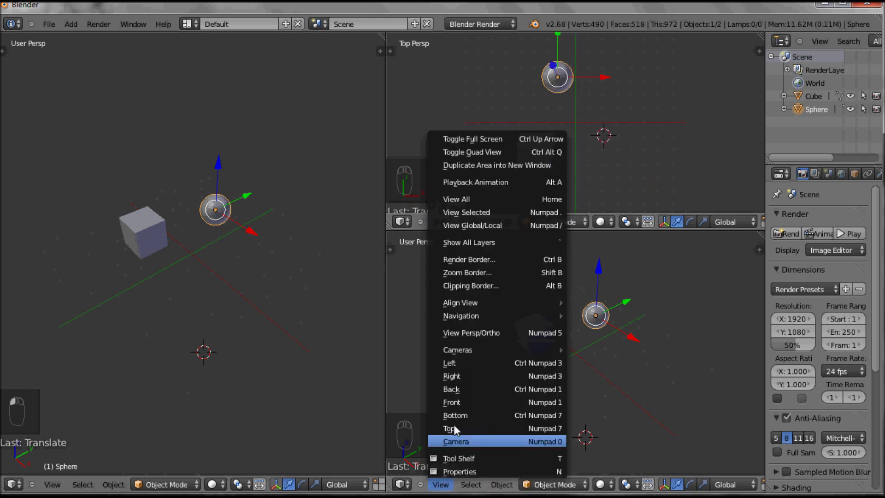
left_click(456, 400)
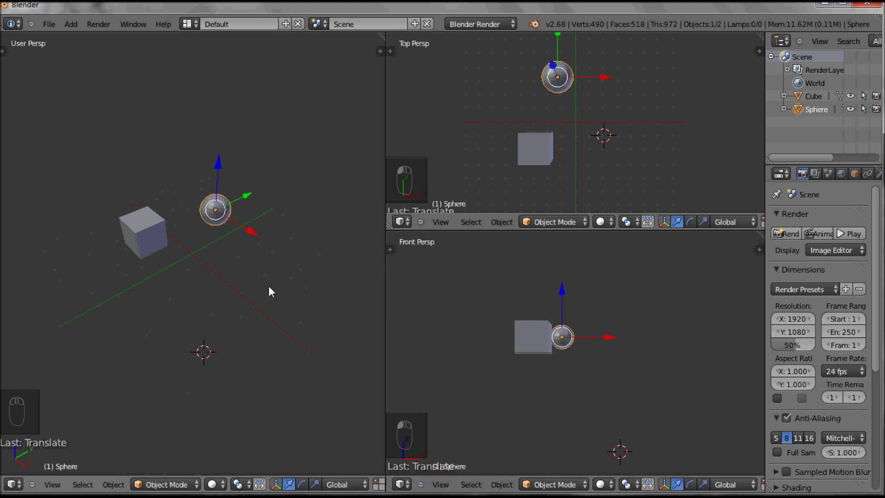
middle_click_drag(241, 273, 243, 241)
Slide the sphere along Y and Z onto the cube's side, ending at X -1.16973, Y -1.64141, Z 1.05860
left_click_drag(244, 216, 213, 220)
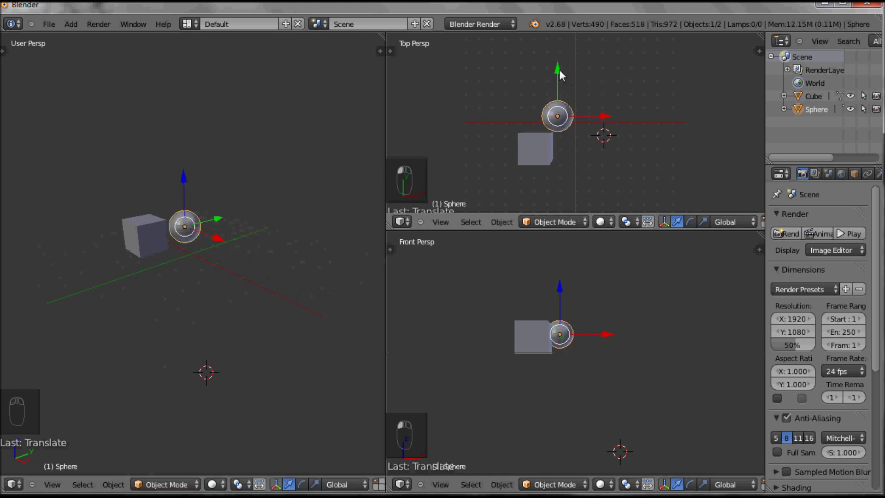
left_click_drag(559, 71, 555, 100)
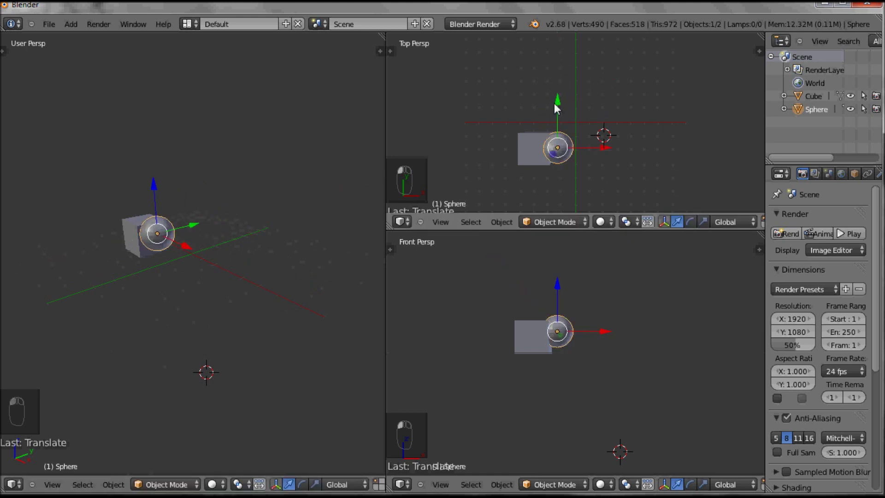
left_click_drag(558, 283, 559, 289)
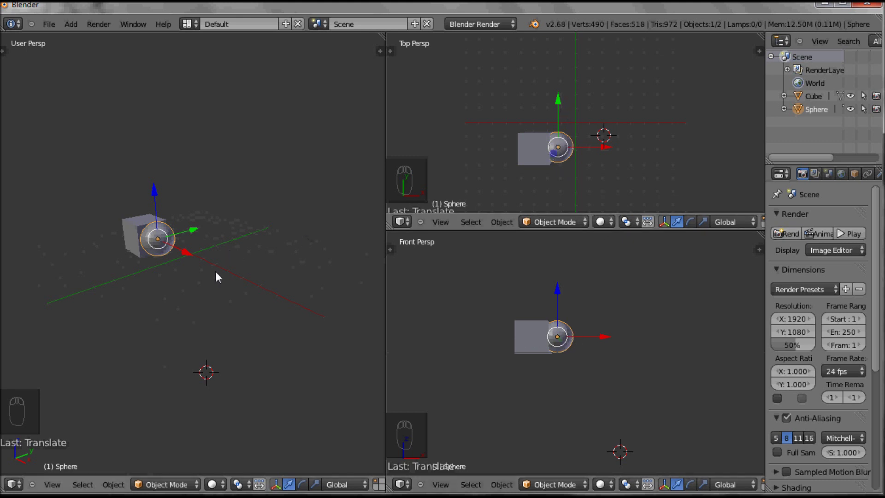
middle_click_drag(214, 271, 264, 280)
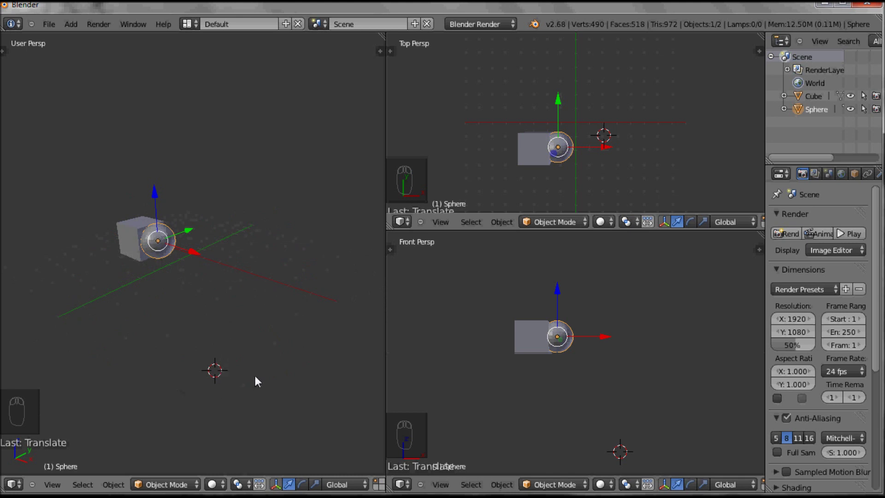
key("n")
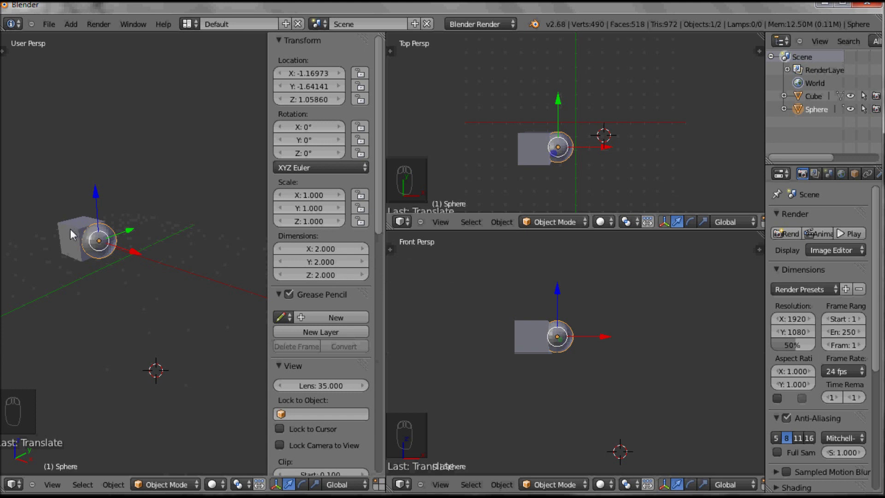
Toggle the selection between sphere and cube several times, finishing with the Cube selected
left_click(813, 97)
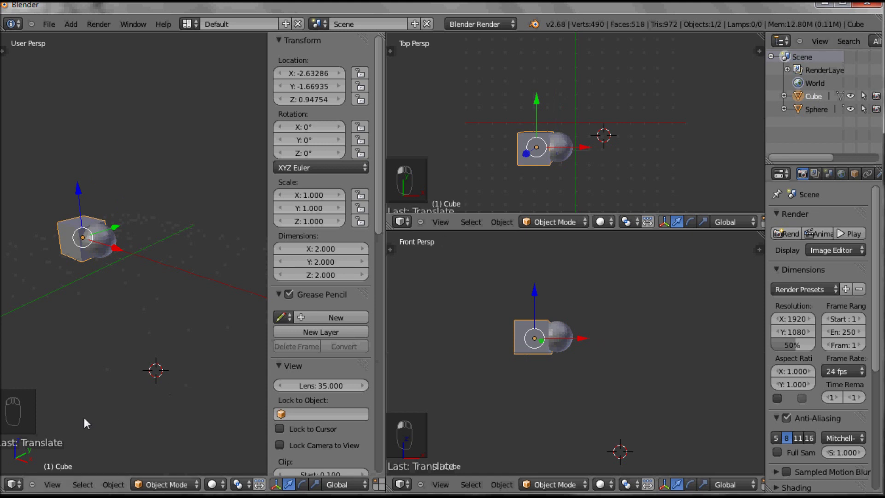
right_click(102, 244)
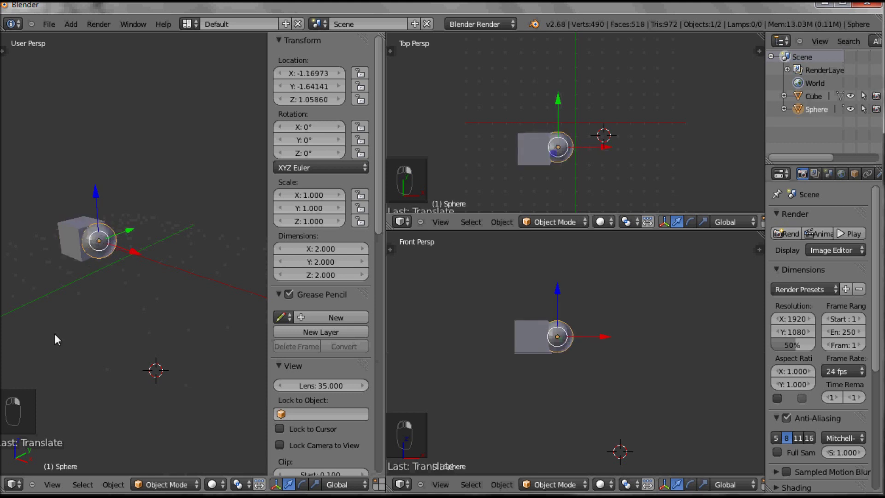
right_click(71, 236)
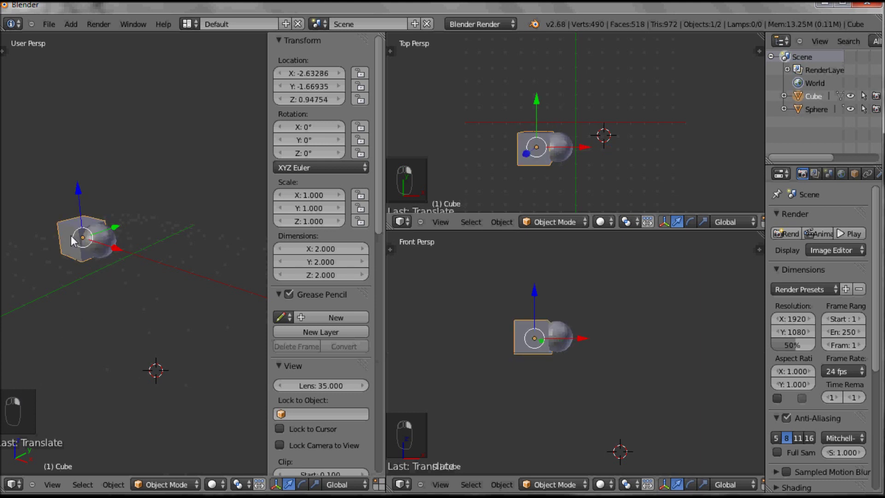
right_click(113, 247)
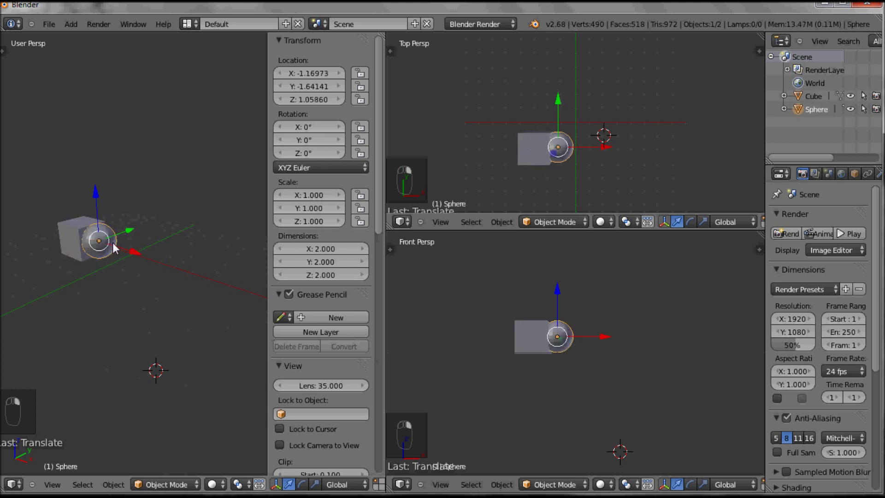
right_click(80, 244)
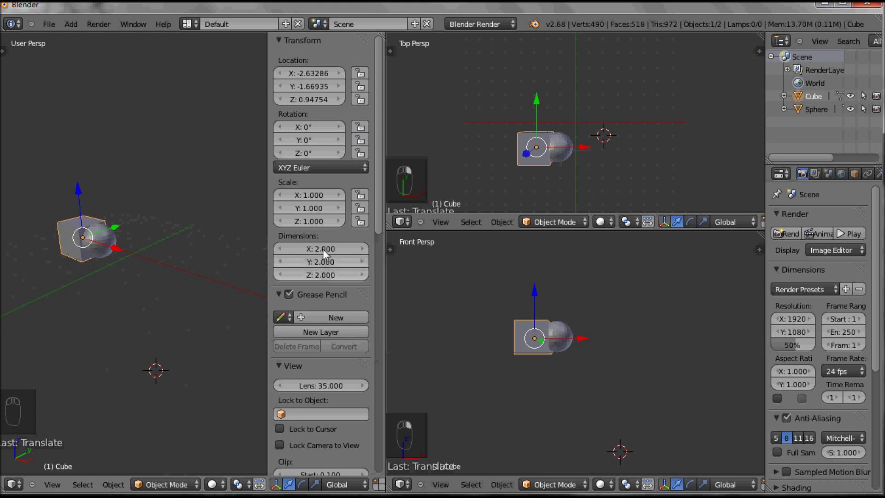
key("g")
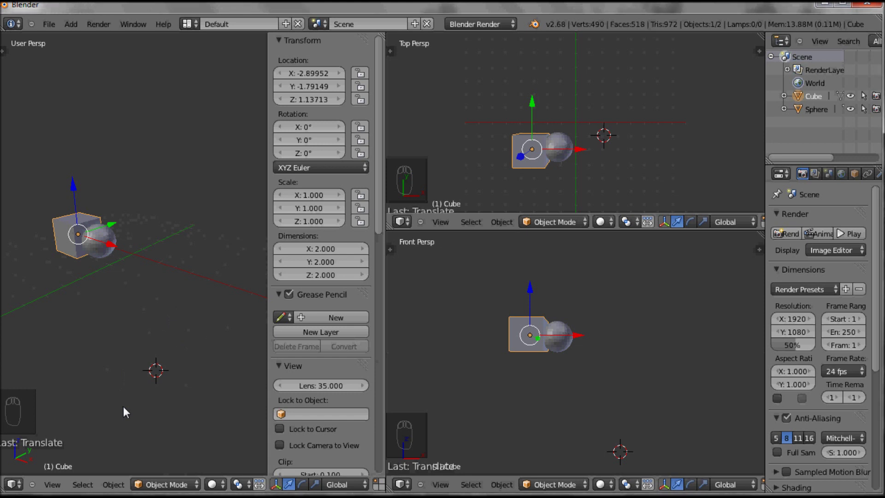
Scale the cube uniformly by 1.657 so each side measures 3.315 units
key("s")
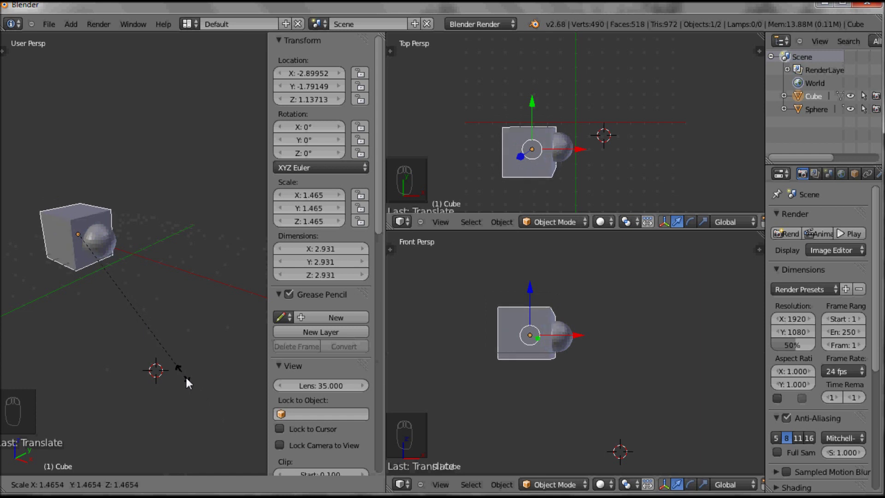
left_click(192, 395)
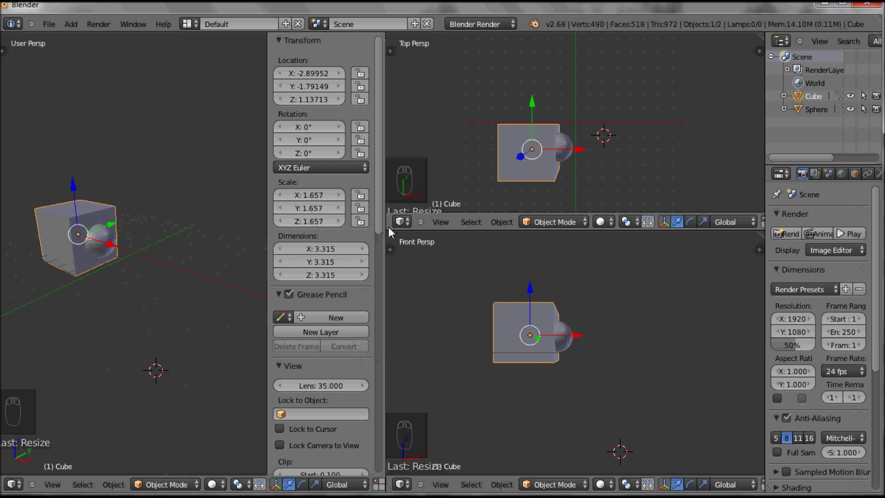
Join the Front and Top viewports into the main perspective view and orbit around the cube
left_click_drag(388, 227, 511, 421)
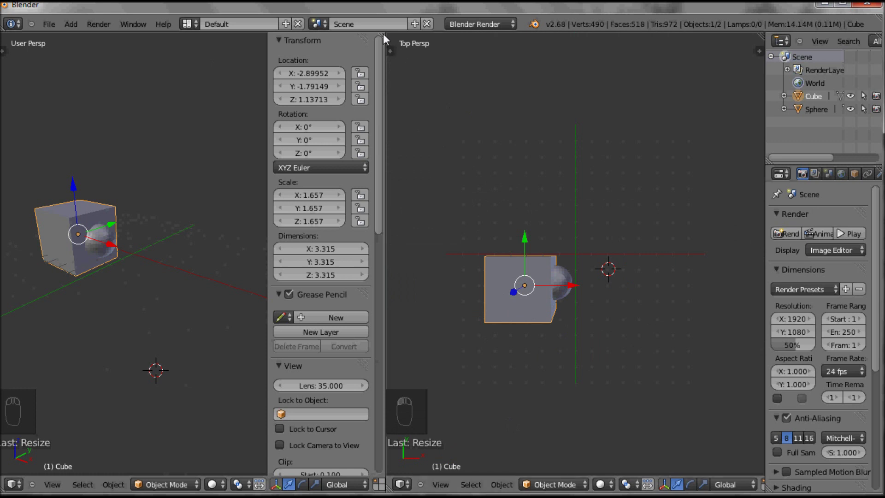
left_click_drag(386, 34, 492, 58)
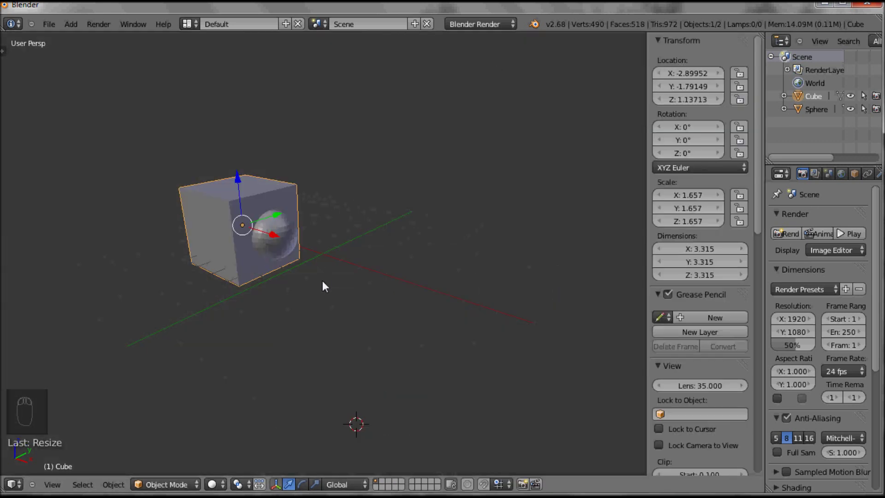
middle_click_drag(322, 286, 372, 289)
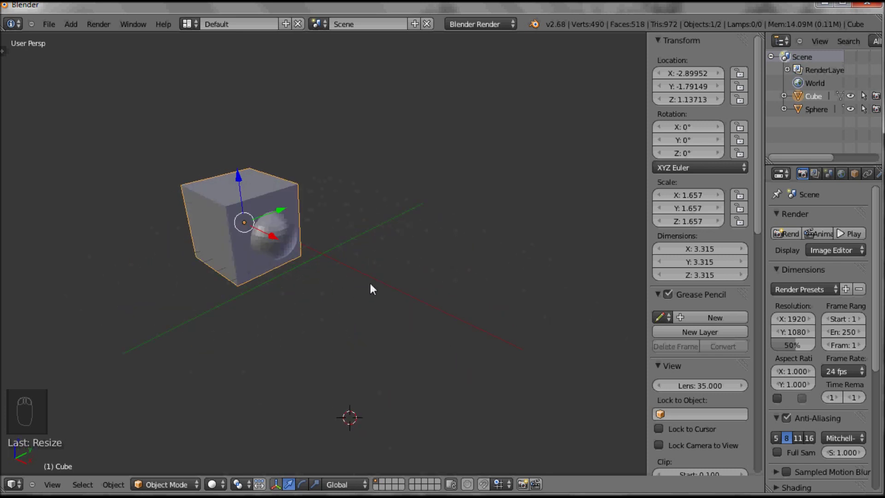
Frame the cube and sphere with Home, orbit around them, then switch to the Front view
key("Home")
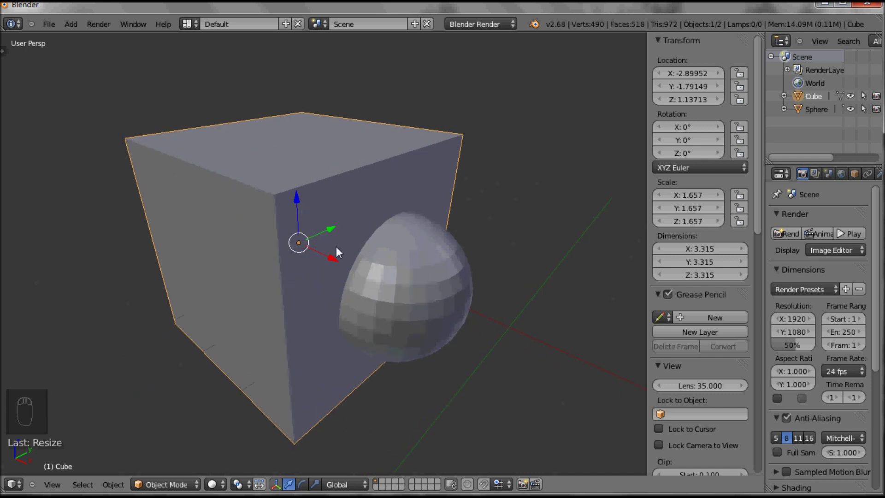
mouse_move(350, 270)
middle_mouse_down()
mouse_move(353, 220)
mouse_move(297, 225)
mouse_move(354, 260)
middle_mouse_up()
scroll(341, 241, "down", 6)
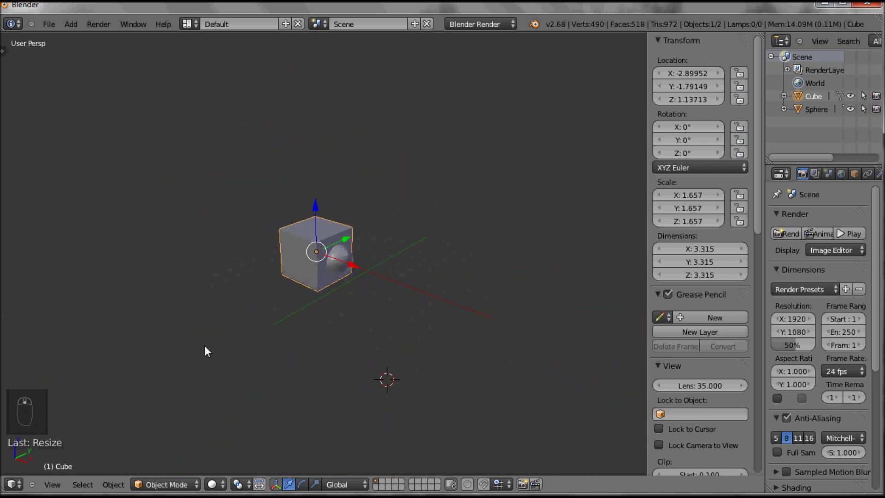
scroll(320, 272, "up", 6)
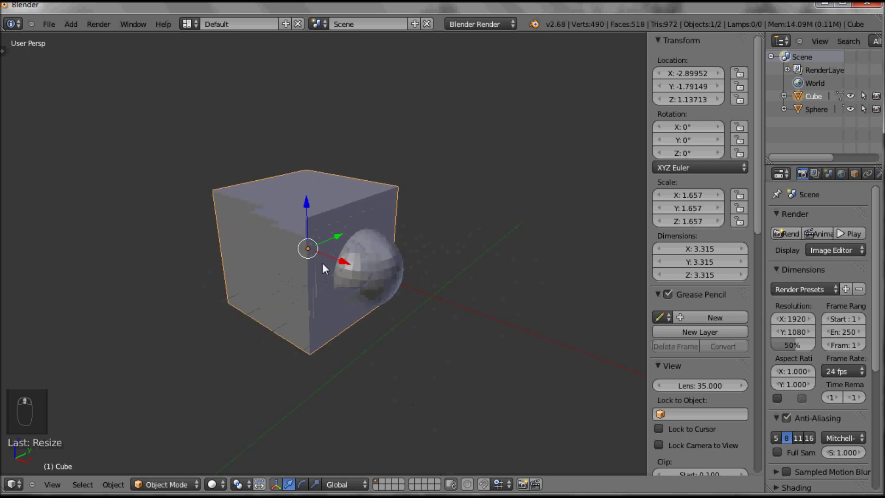
scroll(323, 261, "down", 8)
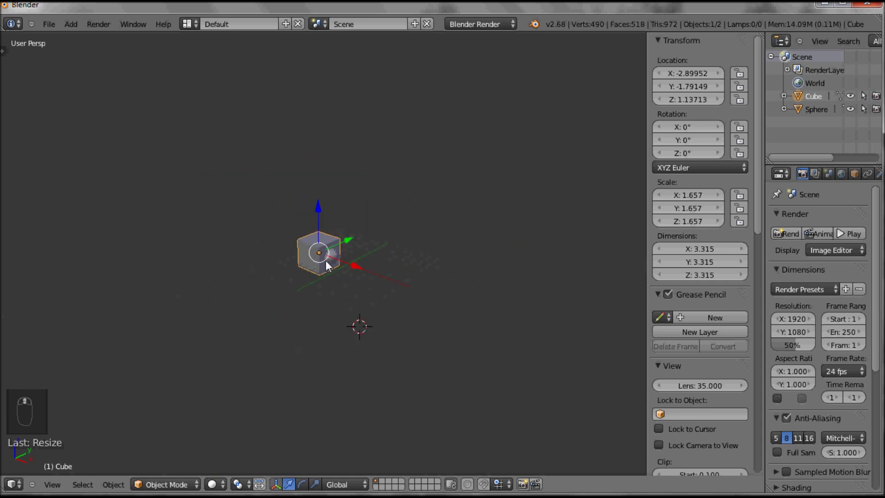
middle_click_drag(332, 260, 408, 195)
middle_click_drag(416, 151, 459, 328)
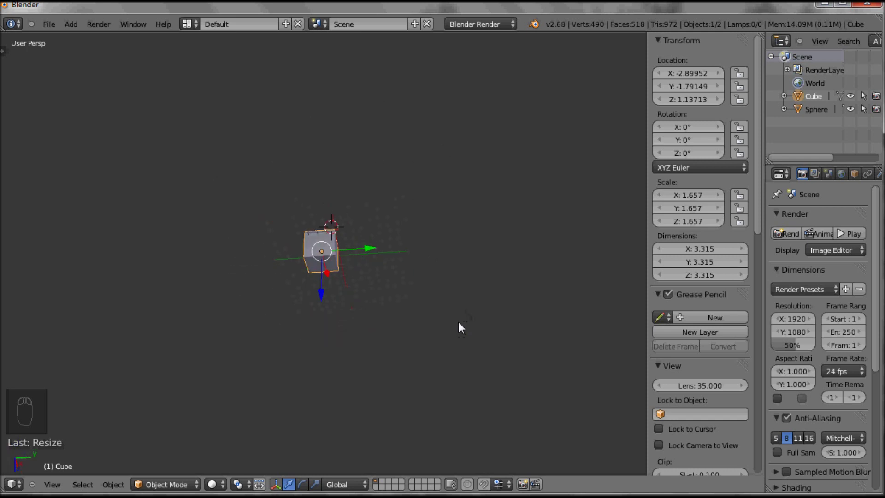
key("Home")
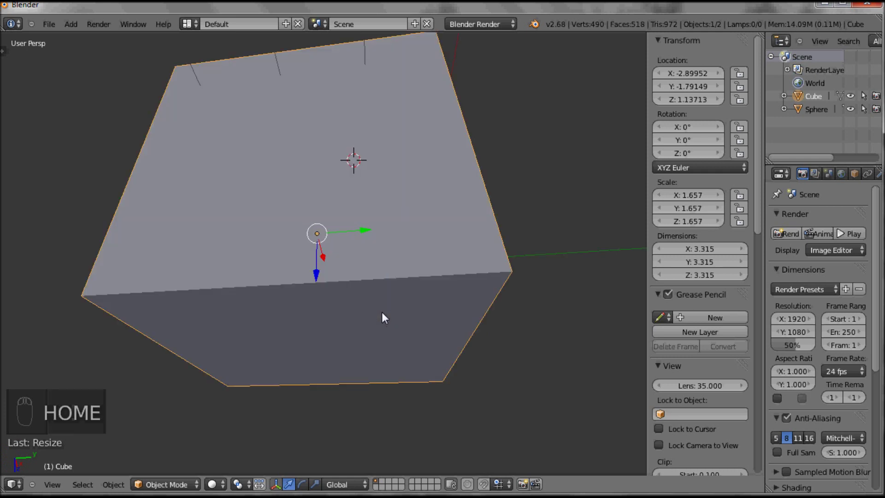
middle_click_drag(355, 313, 362, 180)
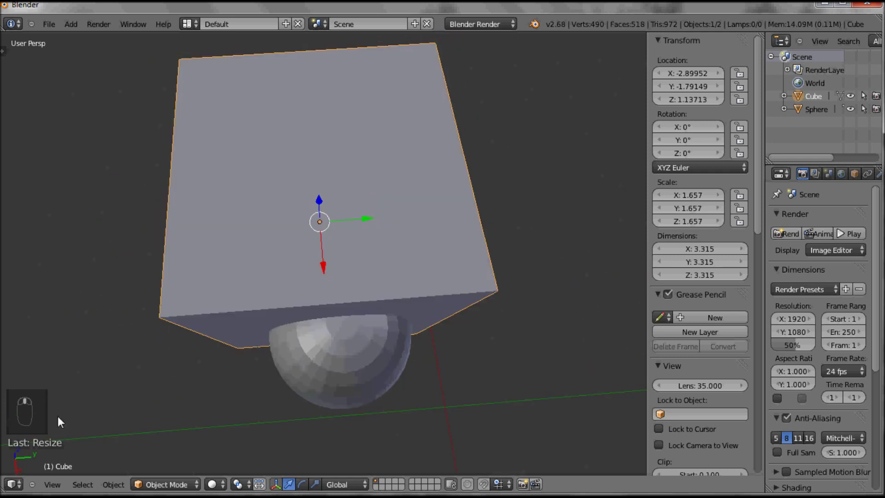
left_click(53, 485)
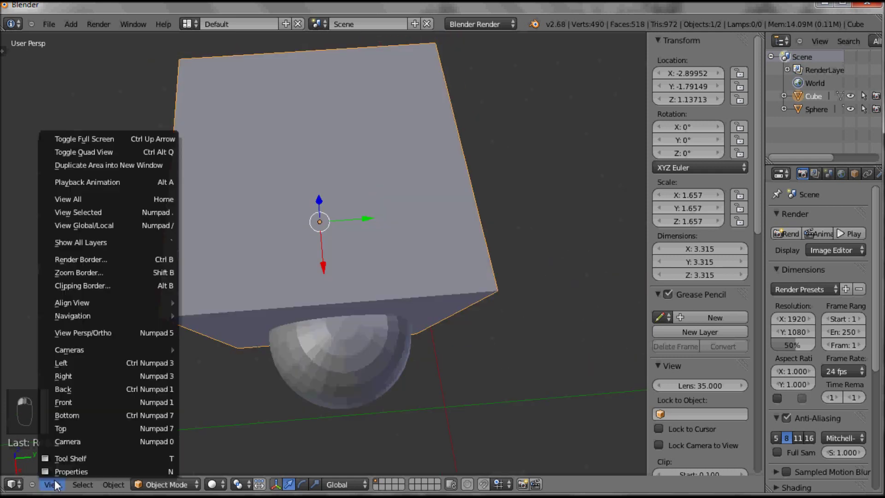
left_click(61, 403)
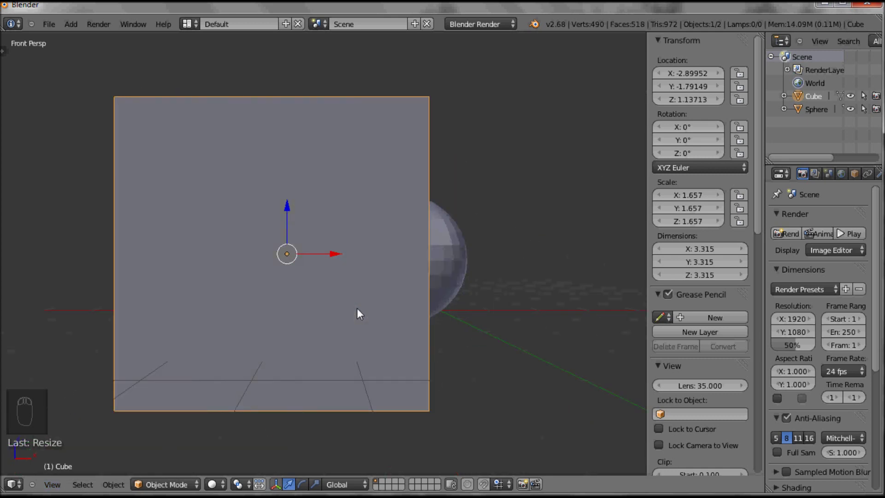